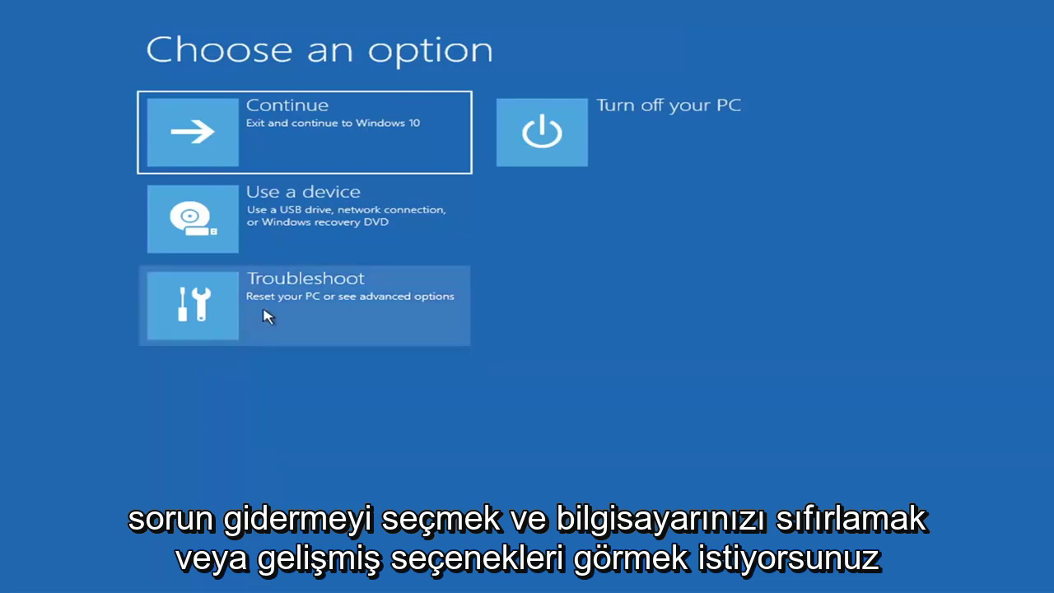
# - Run Startup Repair from the advanced troubleshooting options
pyautogui.click(390, 310)
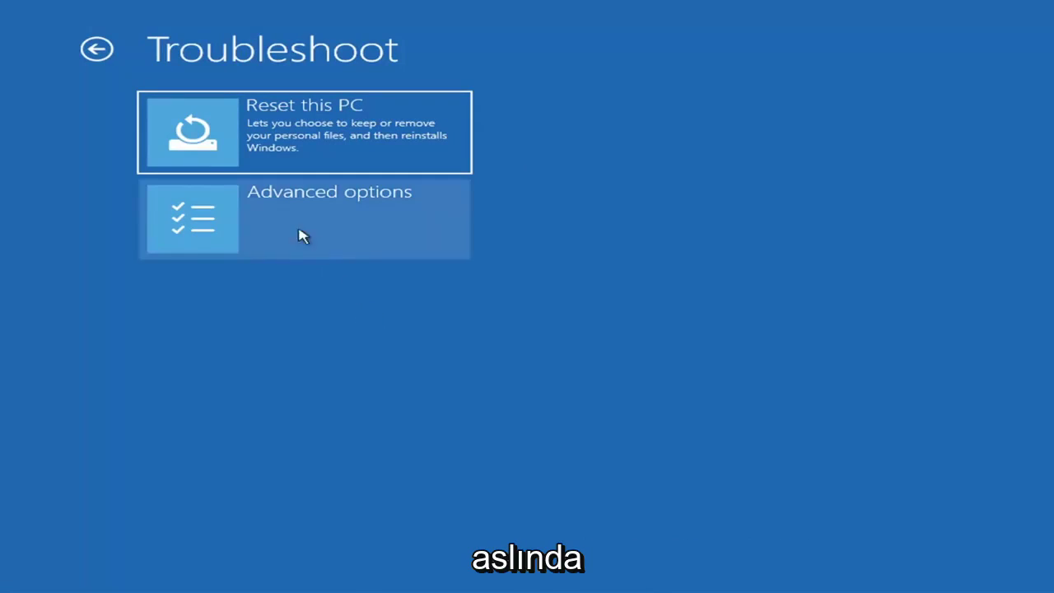
pyautogui.click(329, 224)
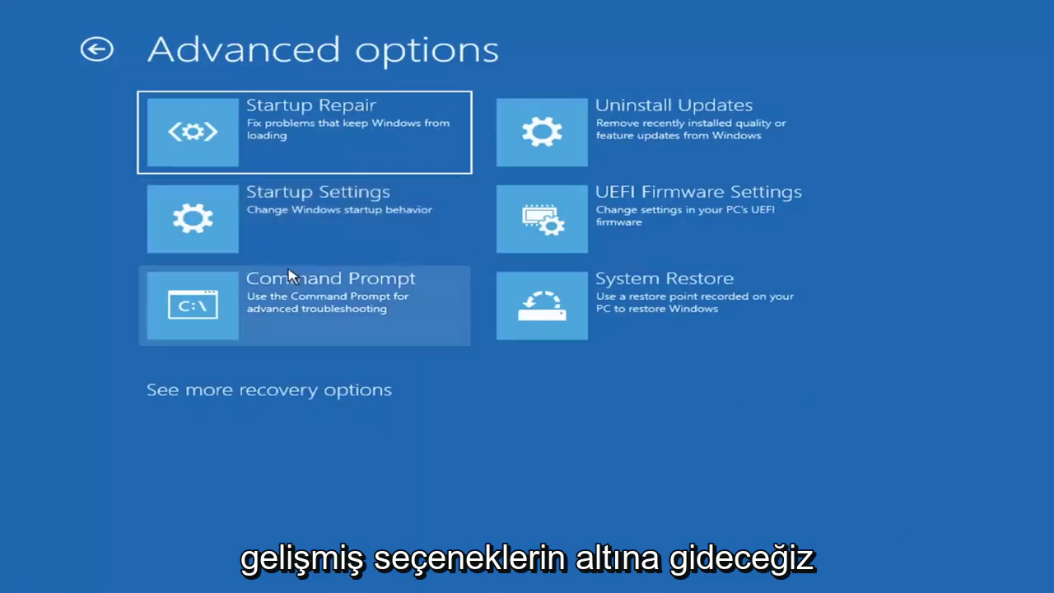
pyautogui.click(284, 141)
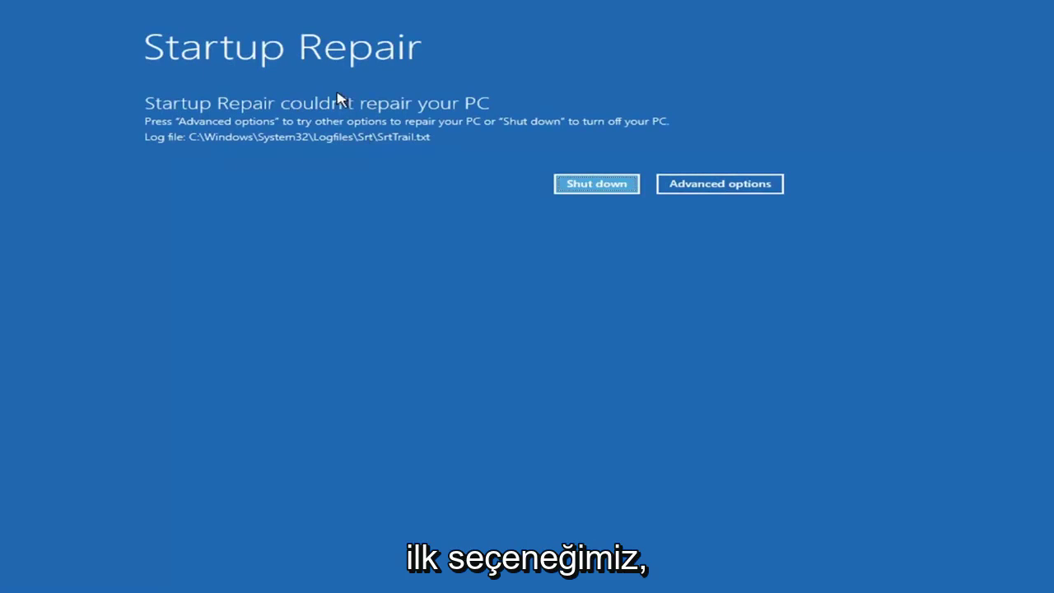
# - Return to the advanced troubleshooting options, review the Windows behaviors offered under Startup Settings, and leave without restarting
pyautogui.click(734, 186)
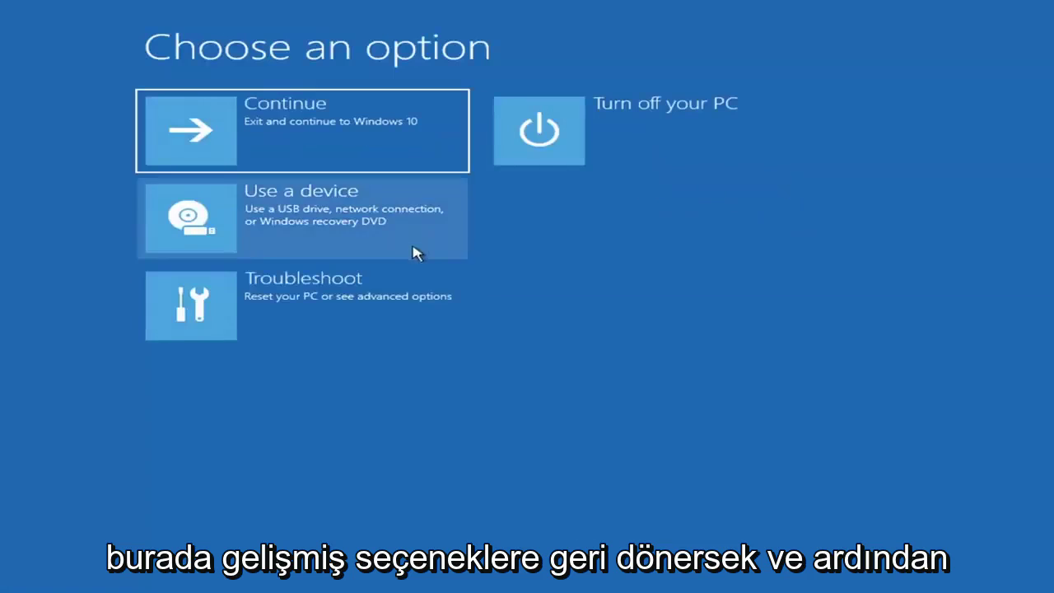
pyautogui.click(264, 317)
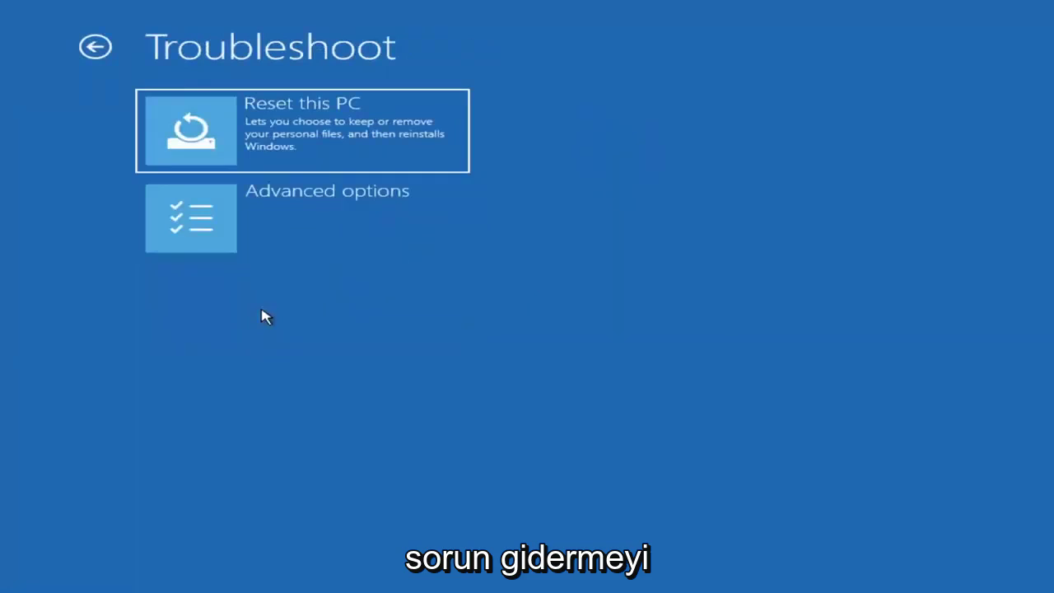
pyautogui.click(275, 231)
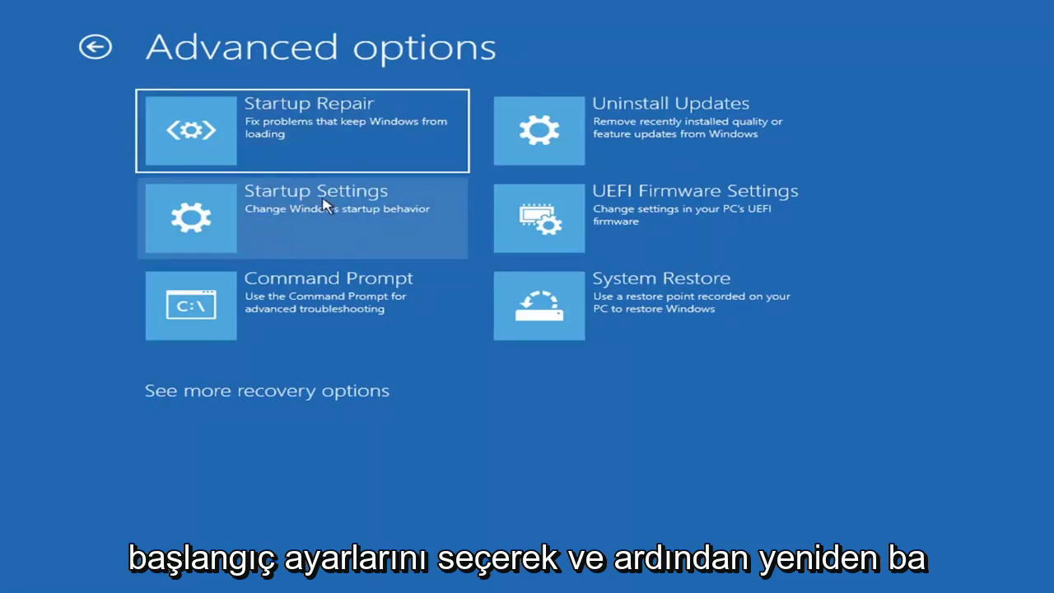
pyautogui.click(273, 219)
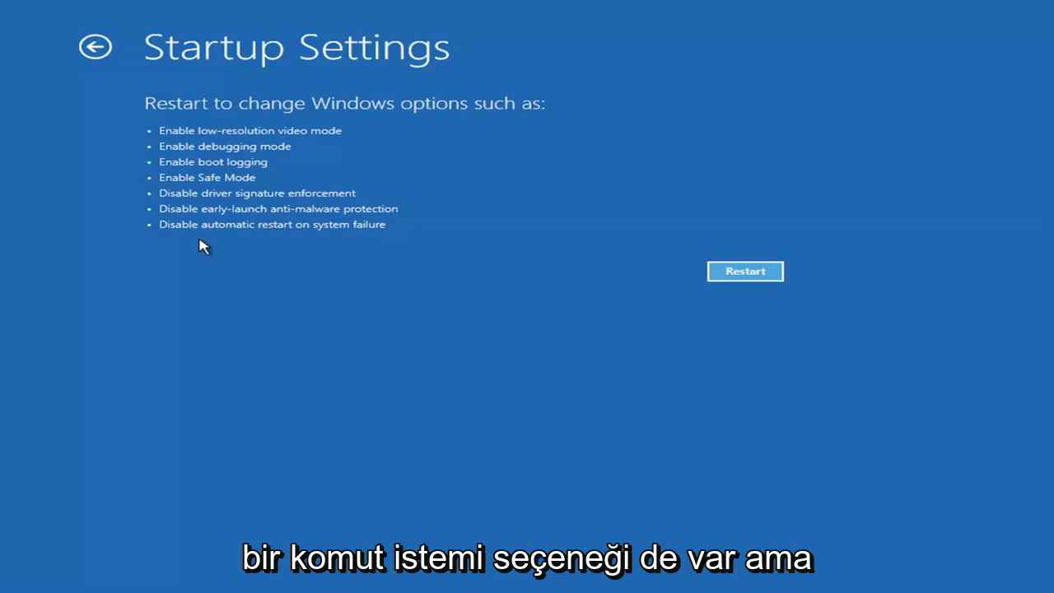
pyautogui.click(85, 47)
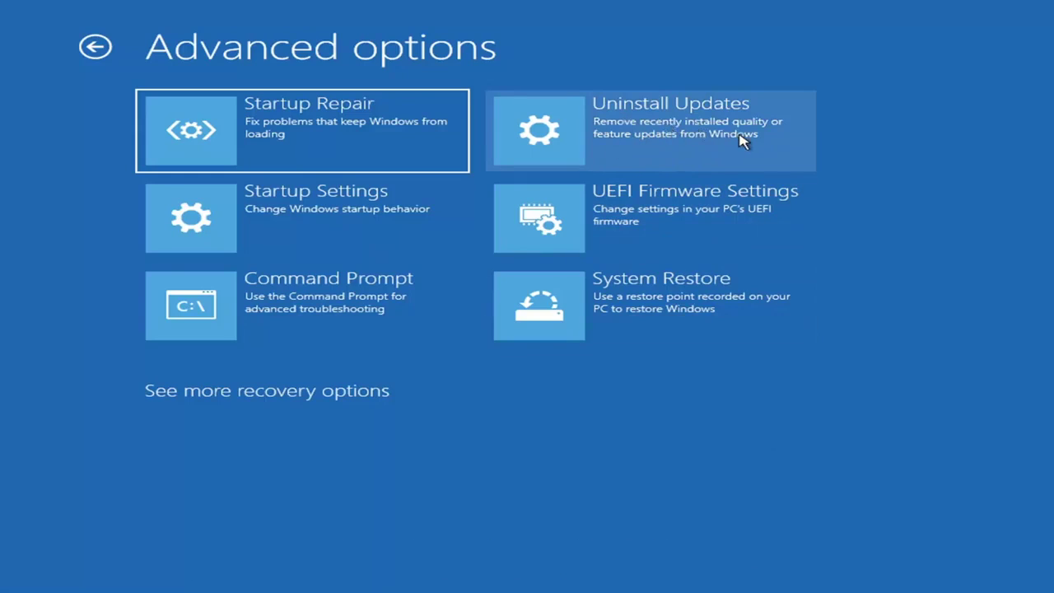
# - Review the Uninstall Updates choices for quality and feature updates, and go back without removing anything
pyautogui.click(616, 134)
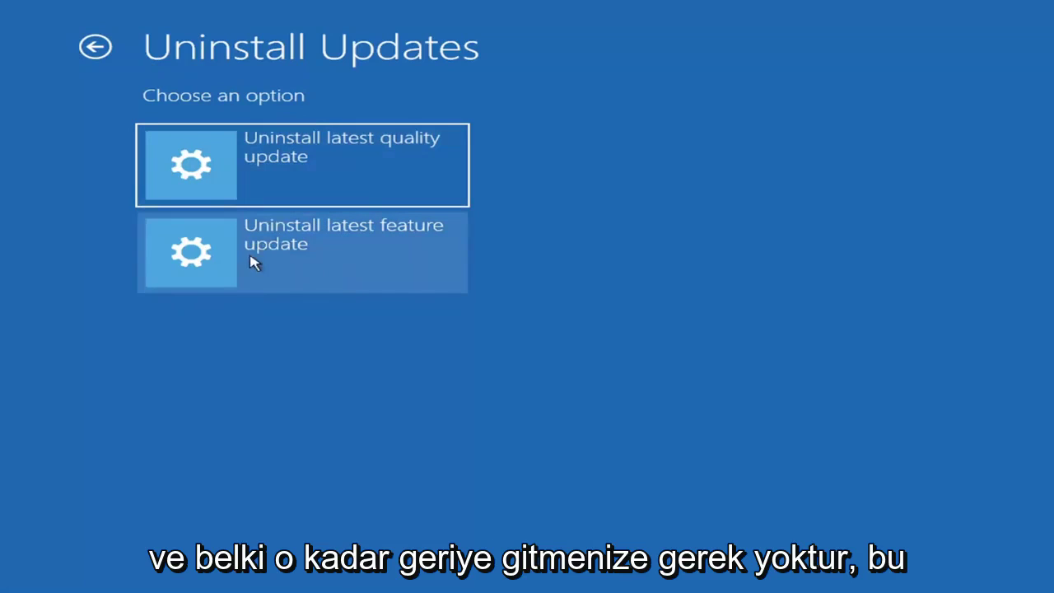
pyautogui.click(96, 46)
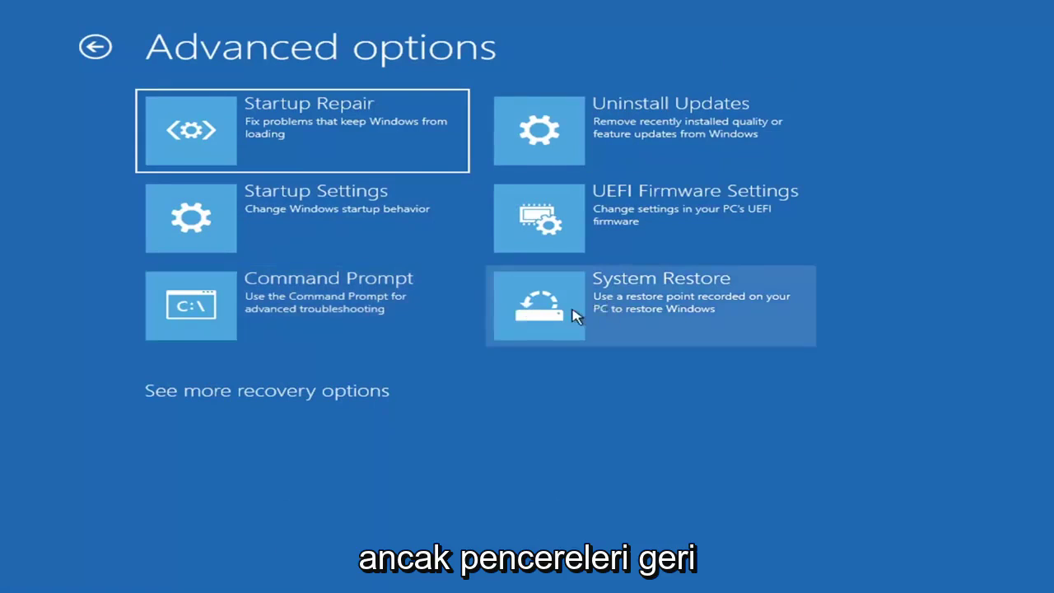
# - Restore Windows to the manual "Before Updates" restore point with System Restore, restart the computer and dismiss the completion notice
pyautogui.click(685, 321)
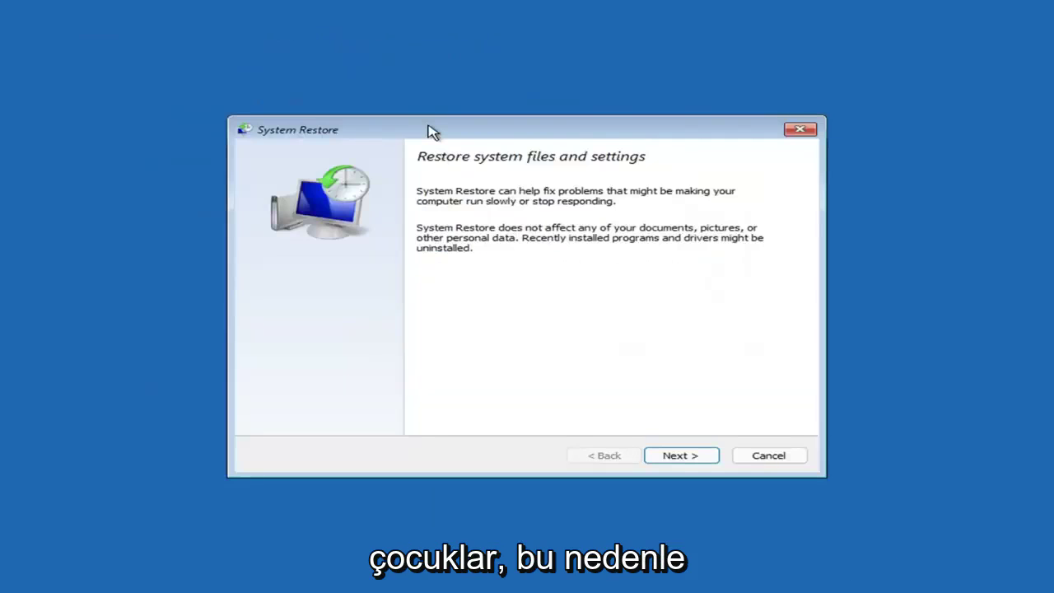
pyautogui.click(675, 455)
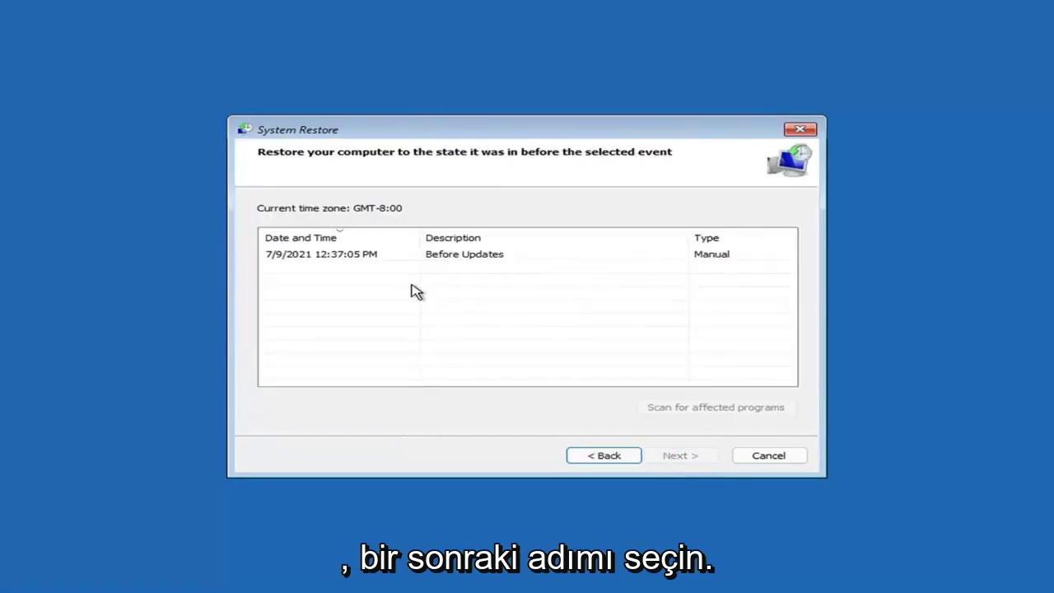
pyautogui.click(329, 262)
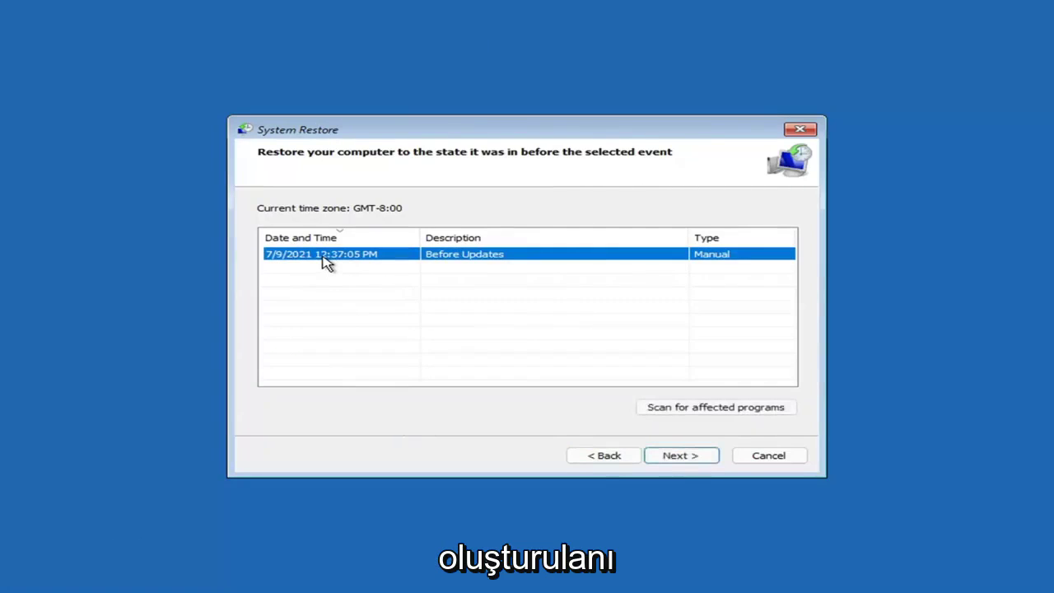
pyautogui.click(694, 459)
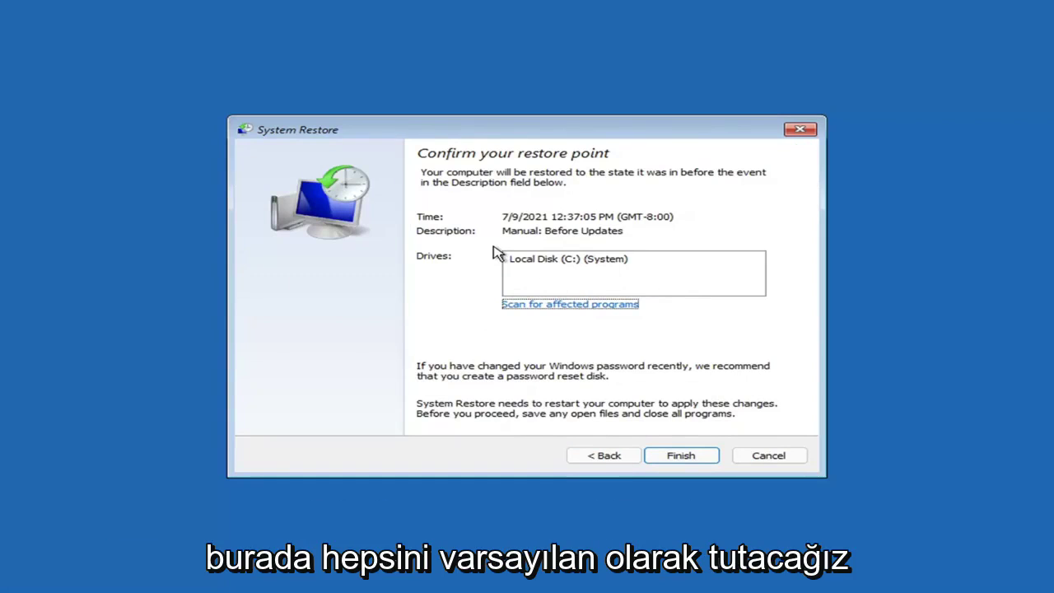
pyautogui.click(681, 459)
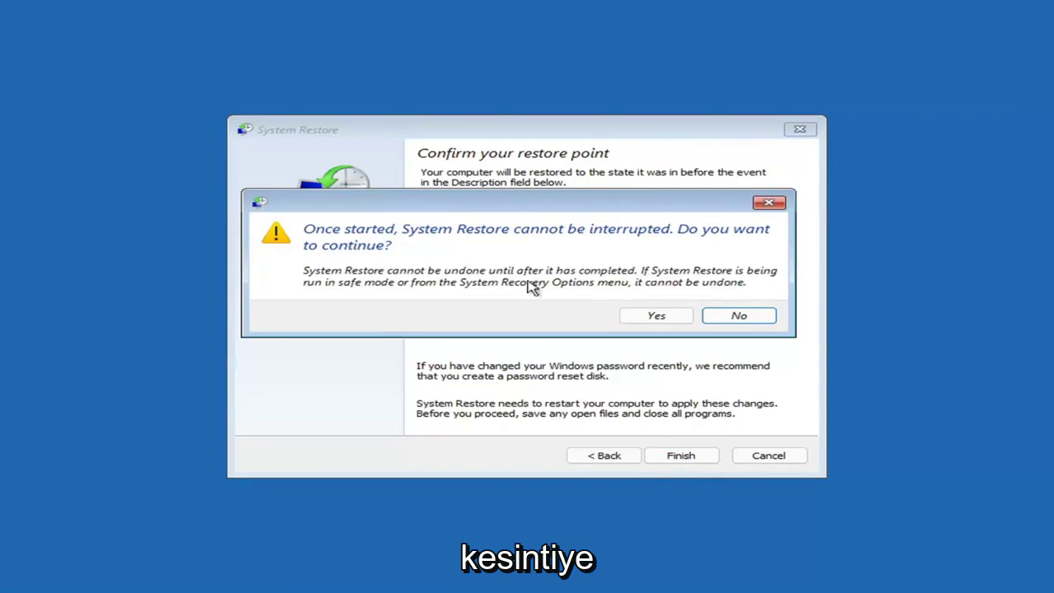
pyautogui.click(659, 320)
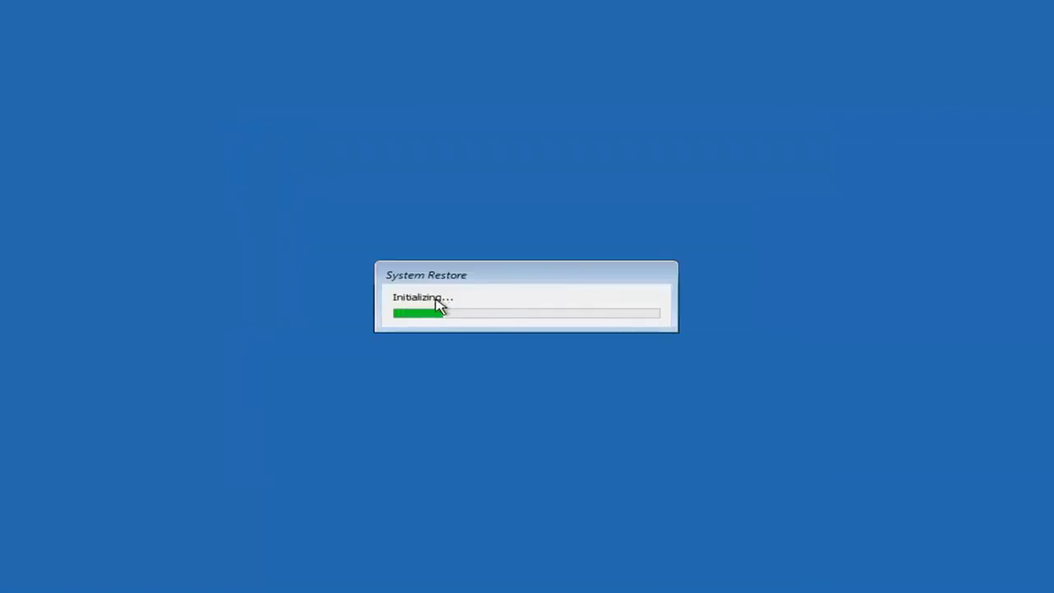
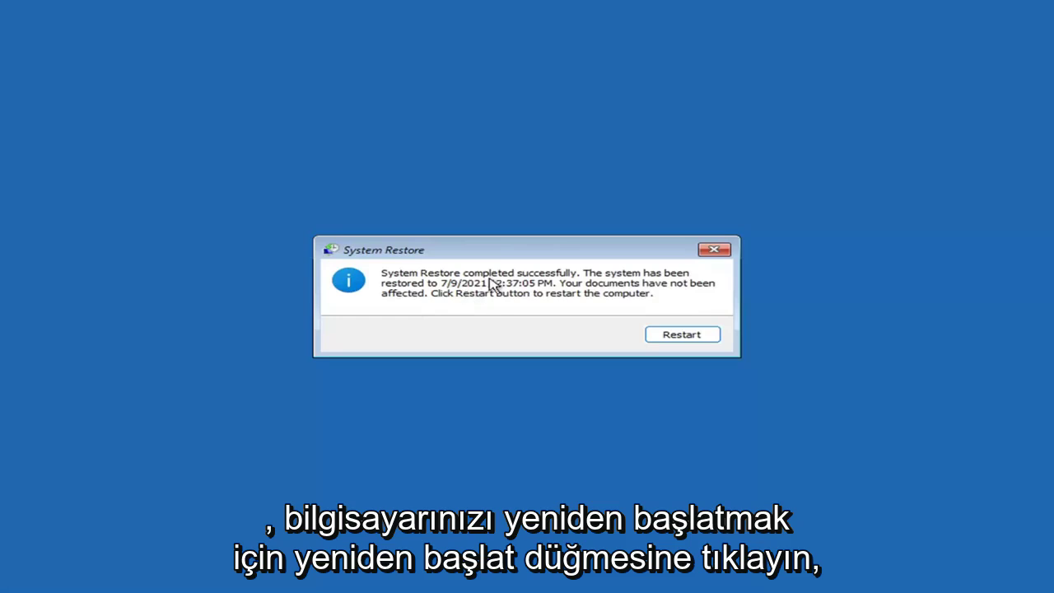
pyautogui.click(676, 338)
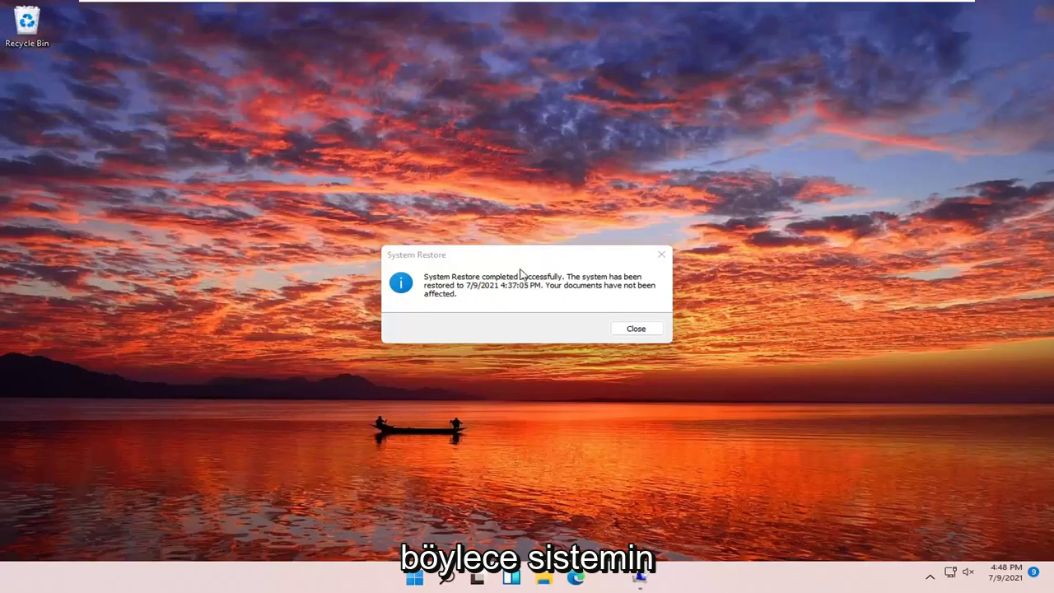
pyautogui.click(661, 255)
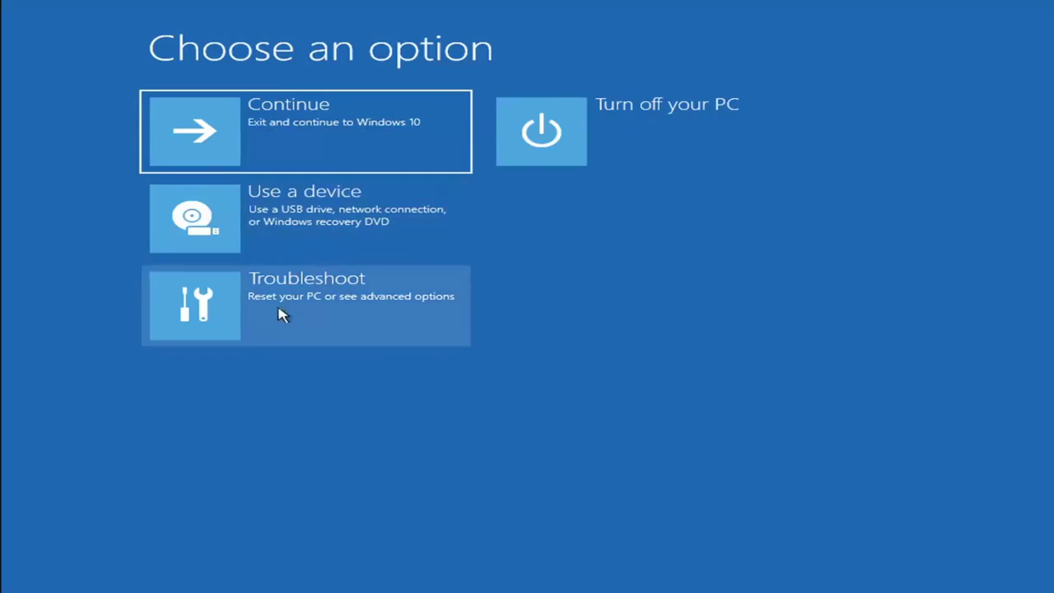
# - Review the Reset this PC choices for keeping or removing files, and return to the initial recovery options
pyautogui.click(309, 313)
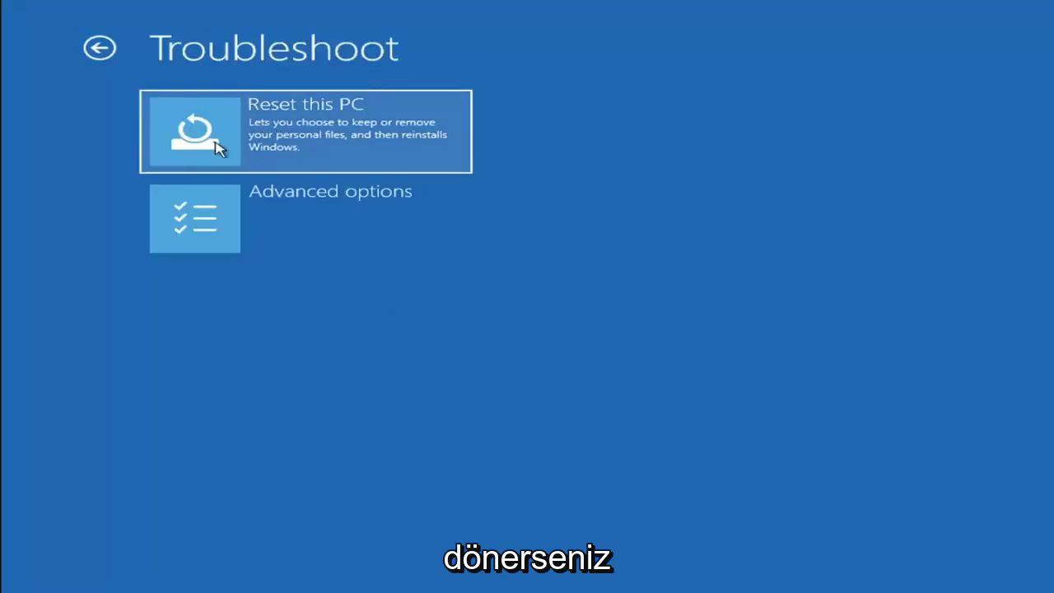
pyautogui.click(346, 146)
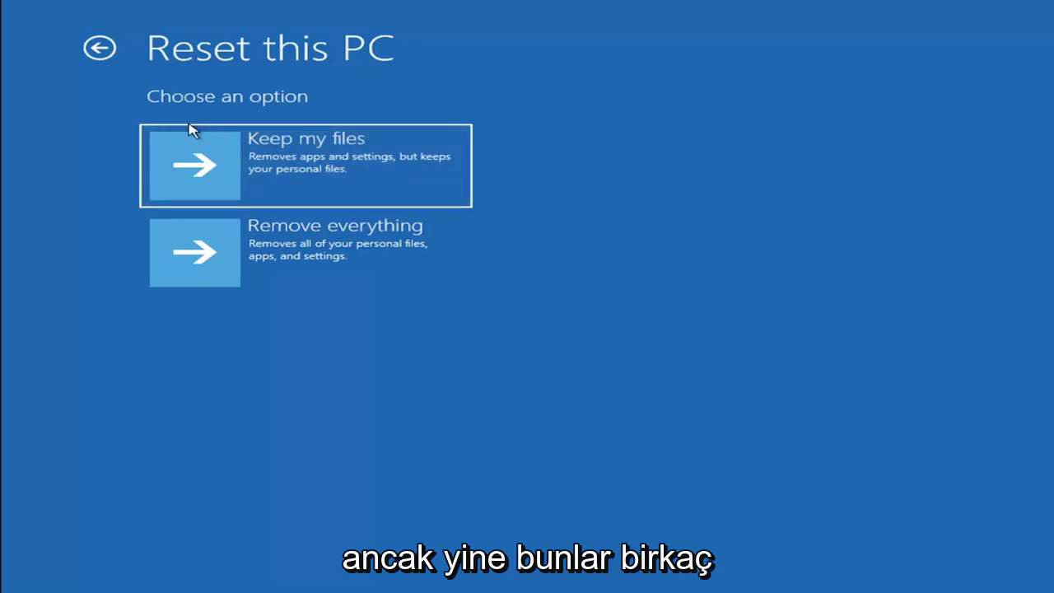
pyautogui.click(99, 48)
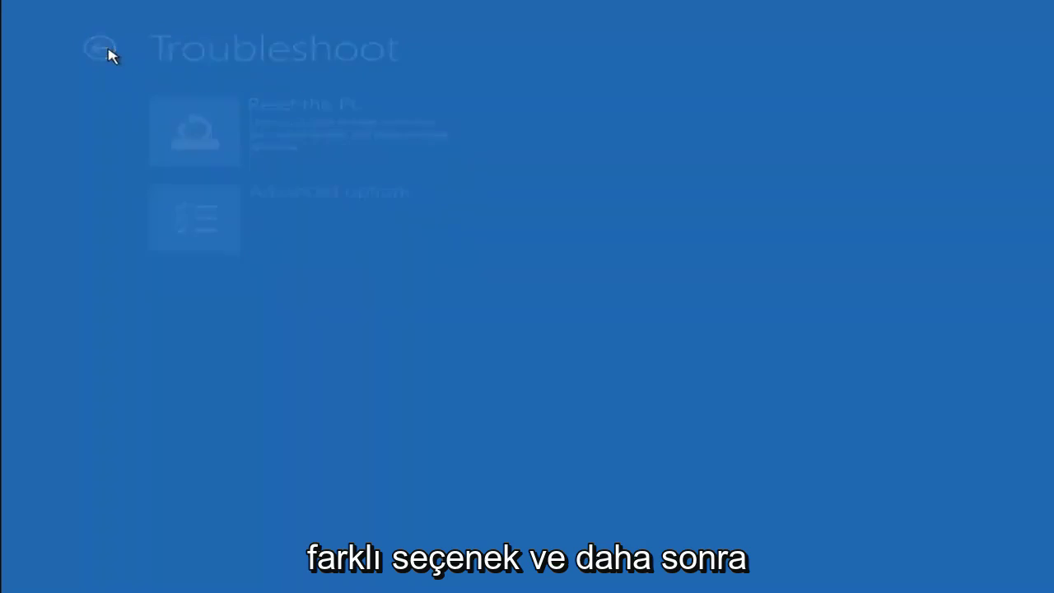
pyautogui.click(110, 49)
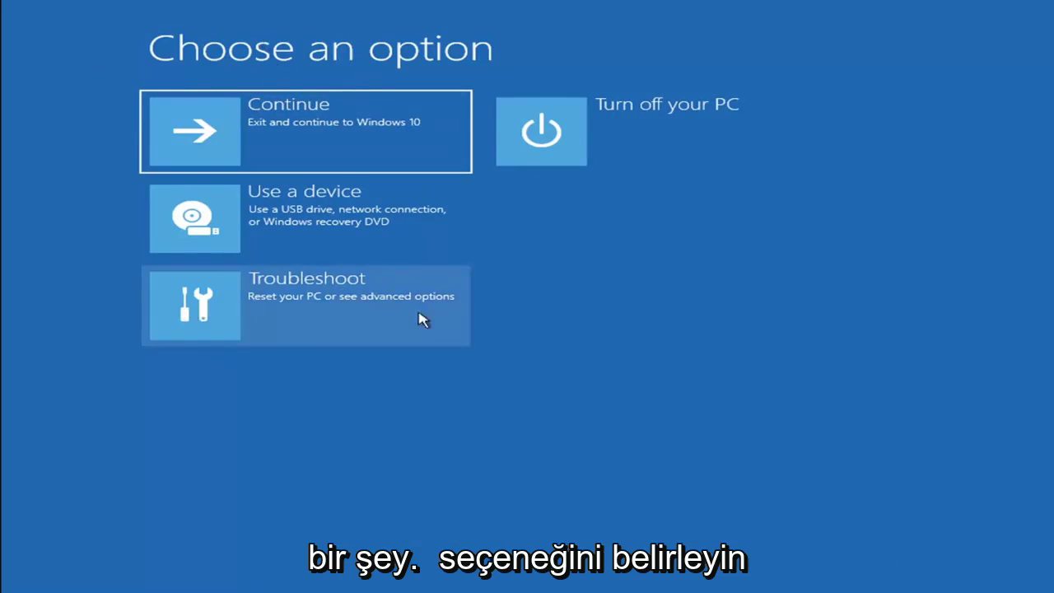
# - Open Command Prompt from the advanced troubleshooting options
pyautogui.click(320, 308)
pyautogui.click(318, 228)
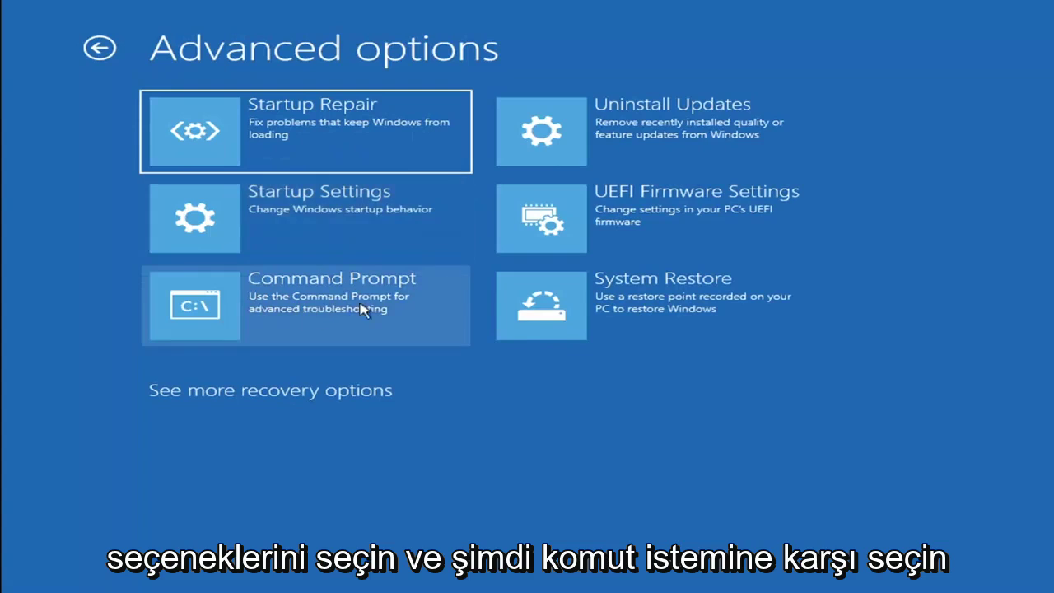
pyautogui.click(252, 308)
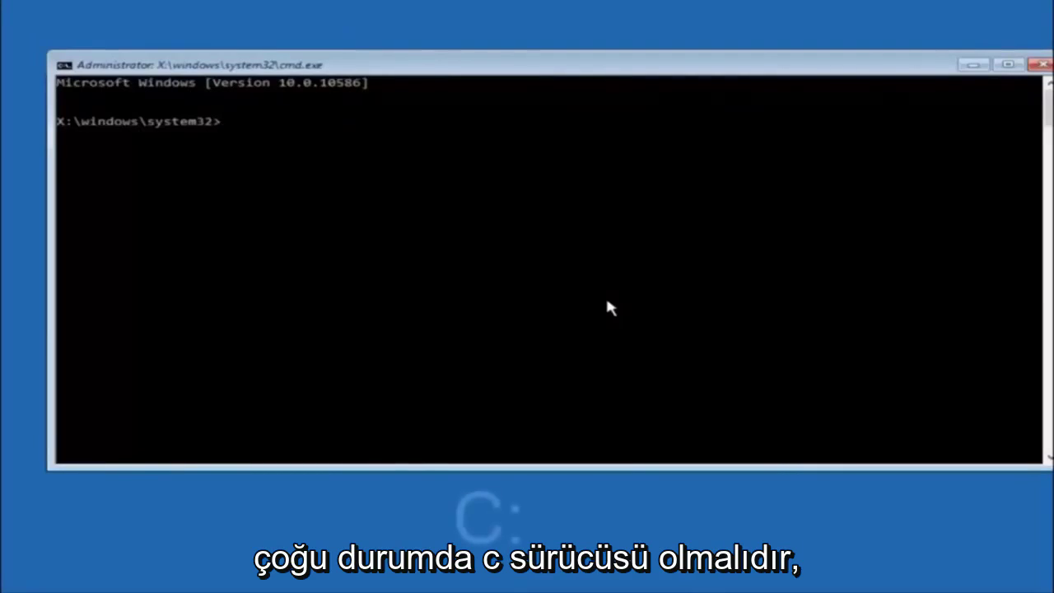
# - Switch to the C: drive and list its root directory with dir
pyautogui.write('c:')
pyautogui.press('Return')
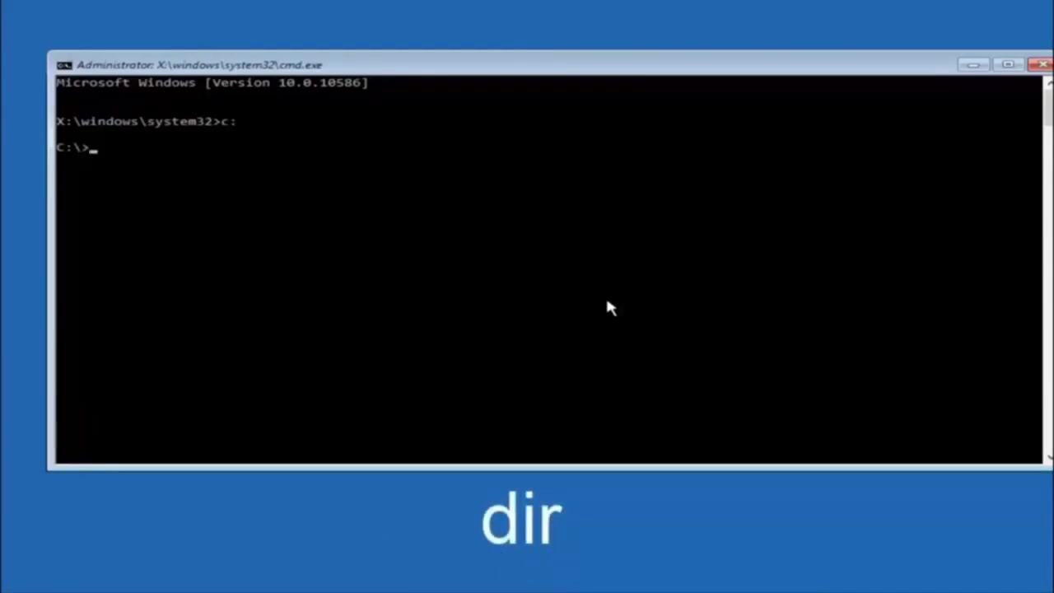
pyautogui.write('dir')
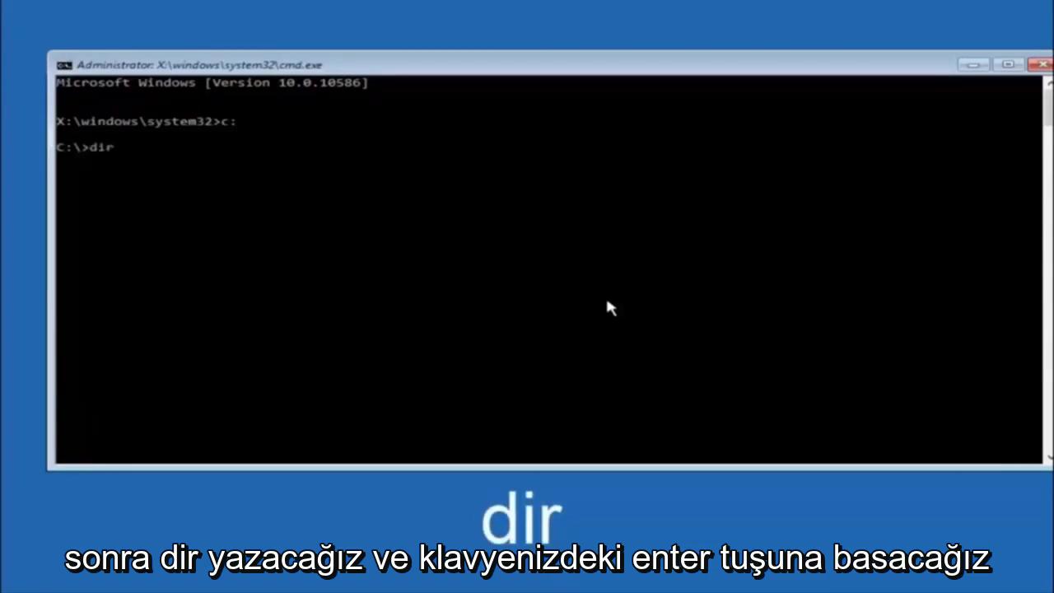
pyautogui.press('Return')
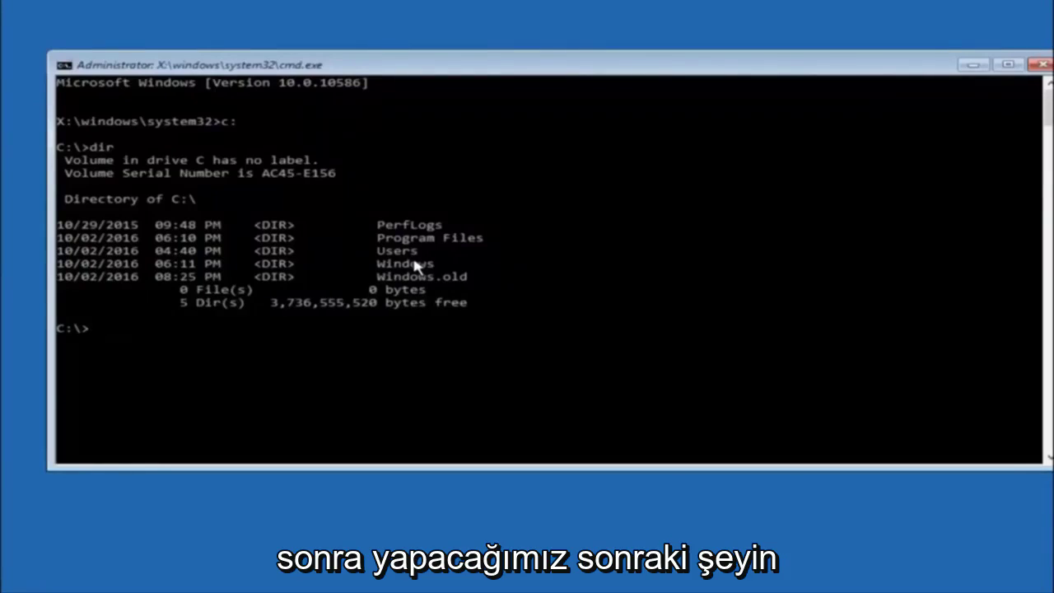
# - Change to the \windows\system32\config directory and create a folder named backup in it
pyautogui.write('cd \\windows\\system32\\config')
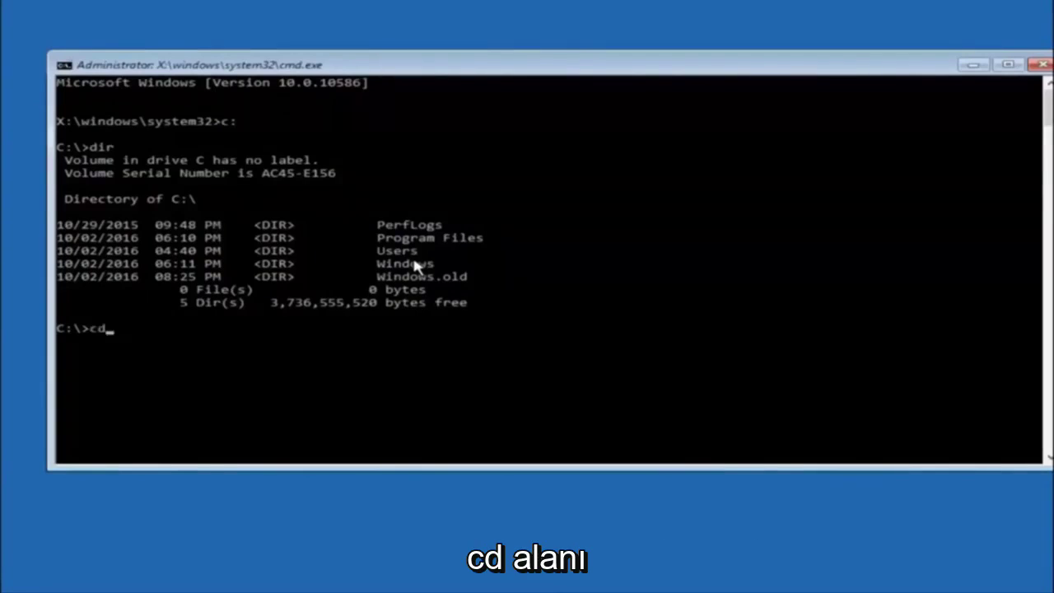
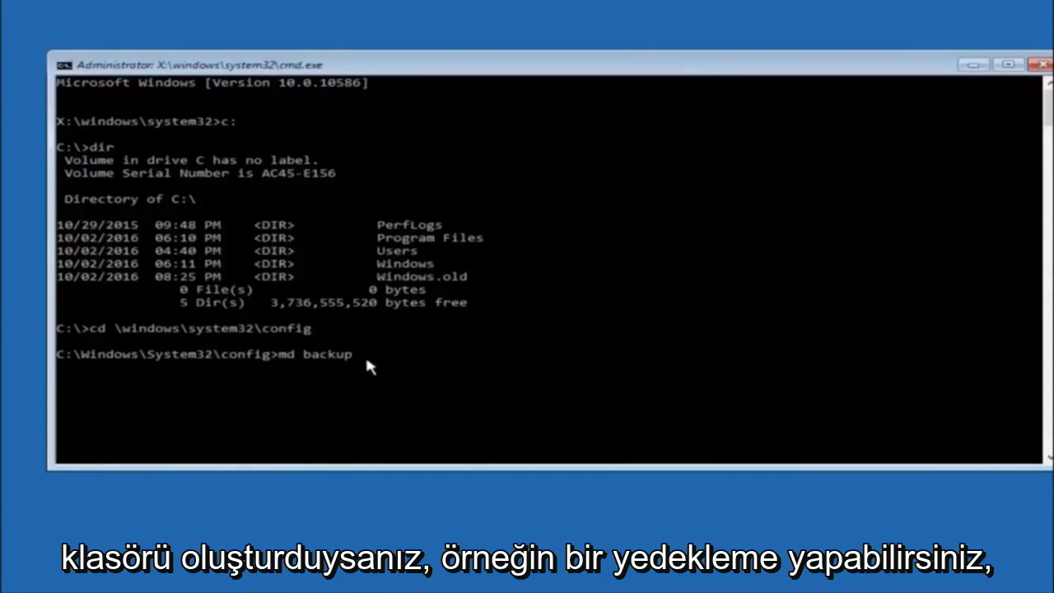
pyautogui.write('1')
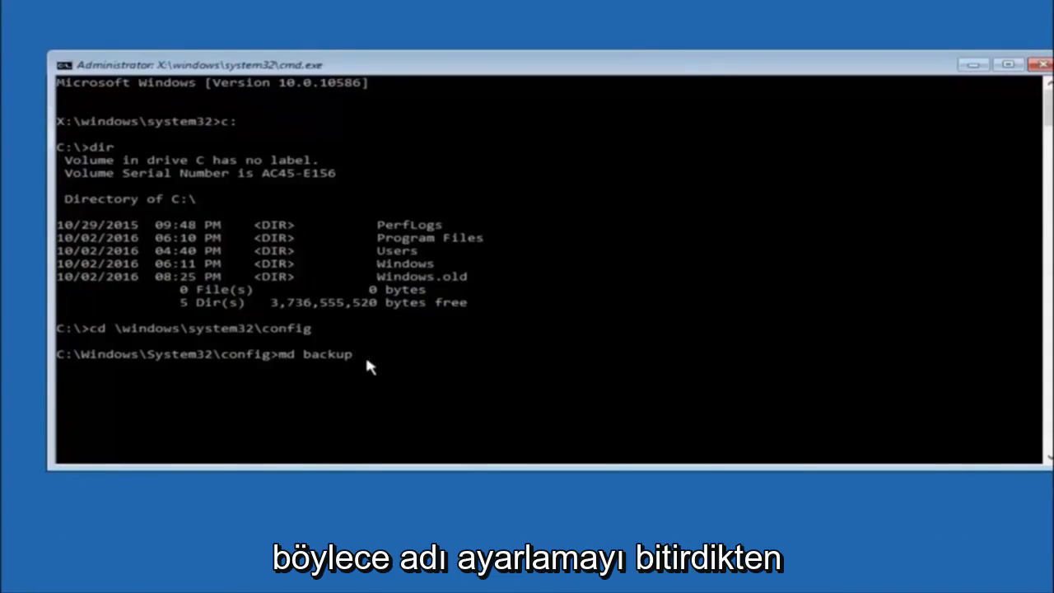
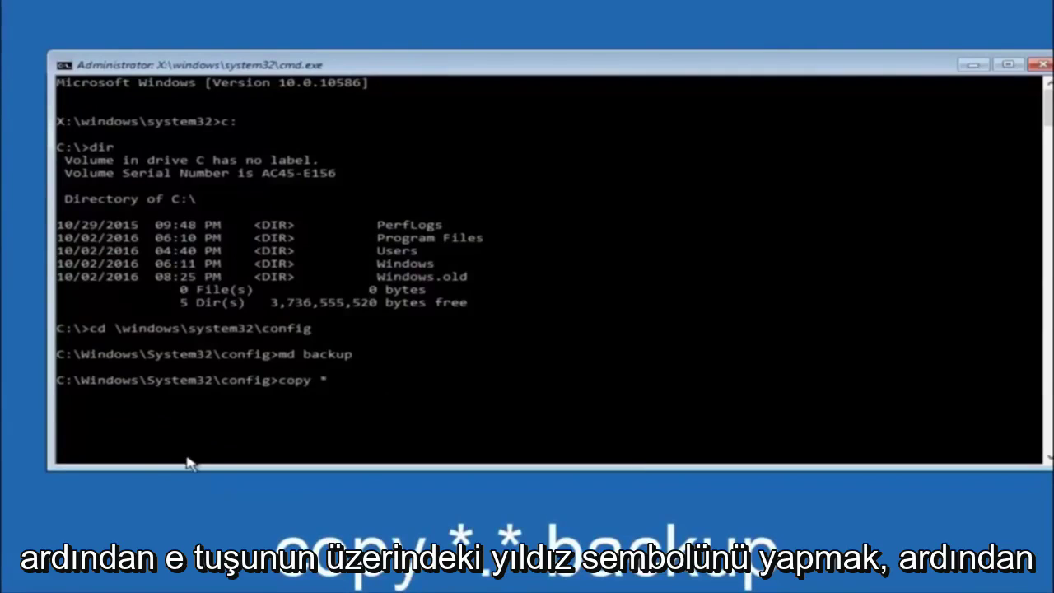
# - Copy all files in the config directory into the backup folder with copy *.* backup
pyautogui.write('.')
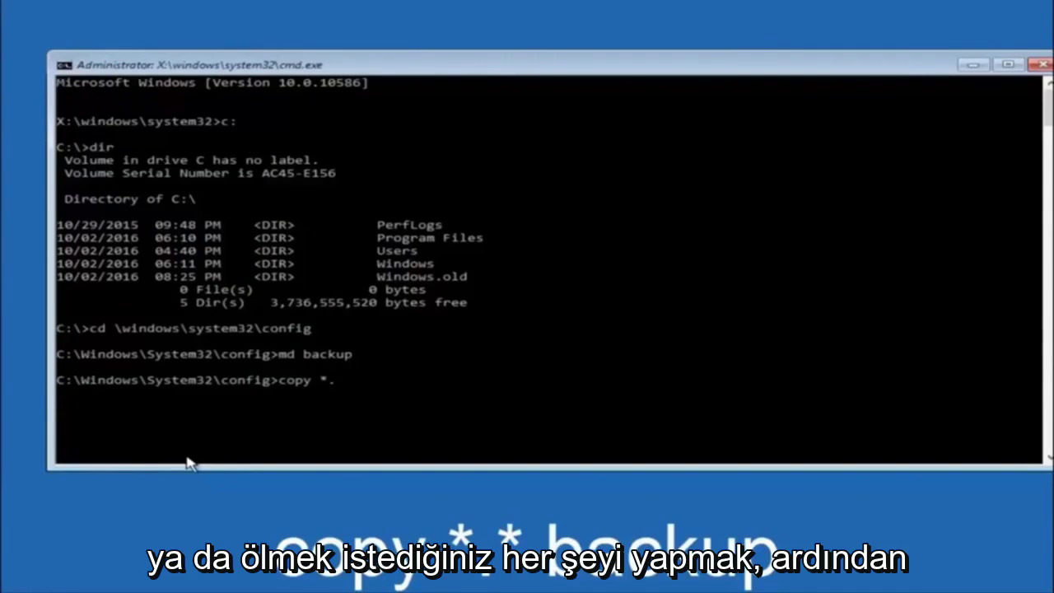
pyautogui.write('*')
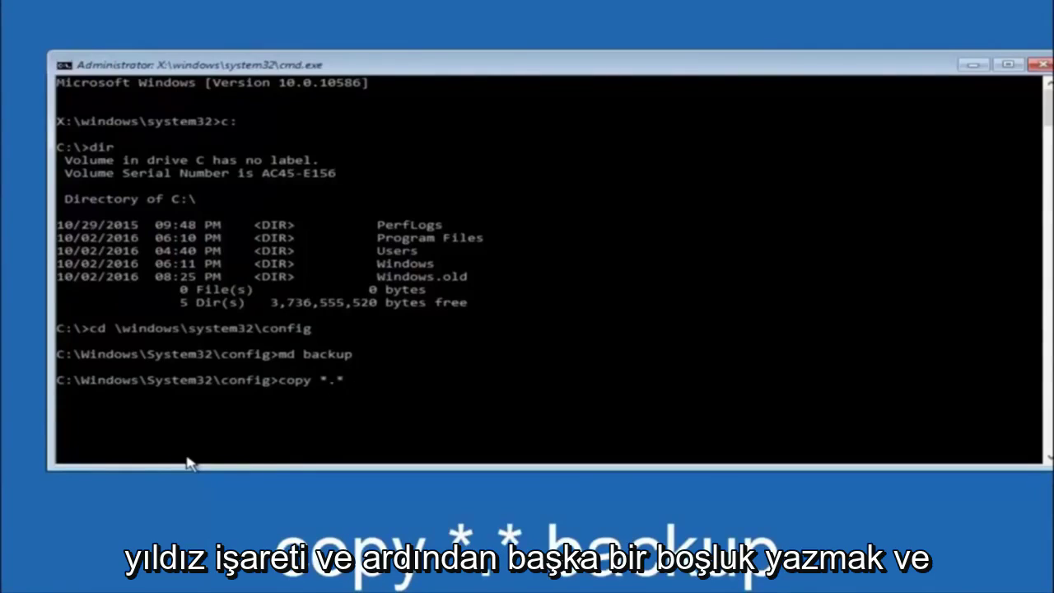
pyautogui.write(' back')
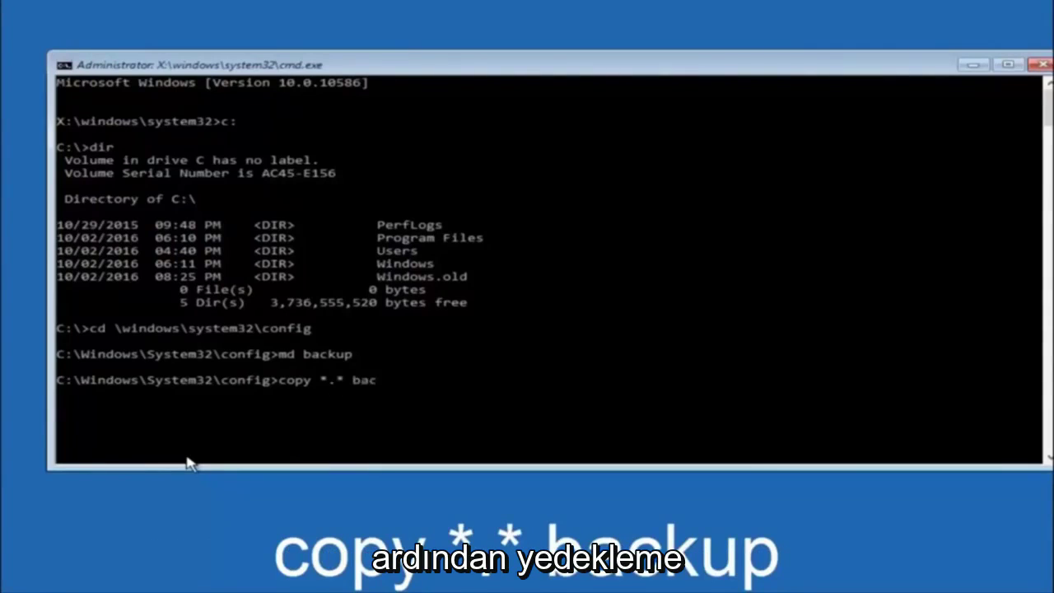
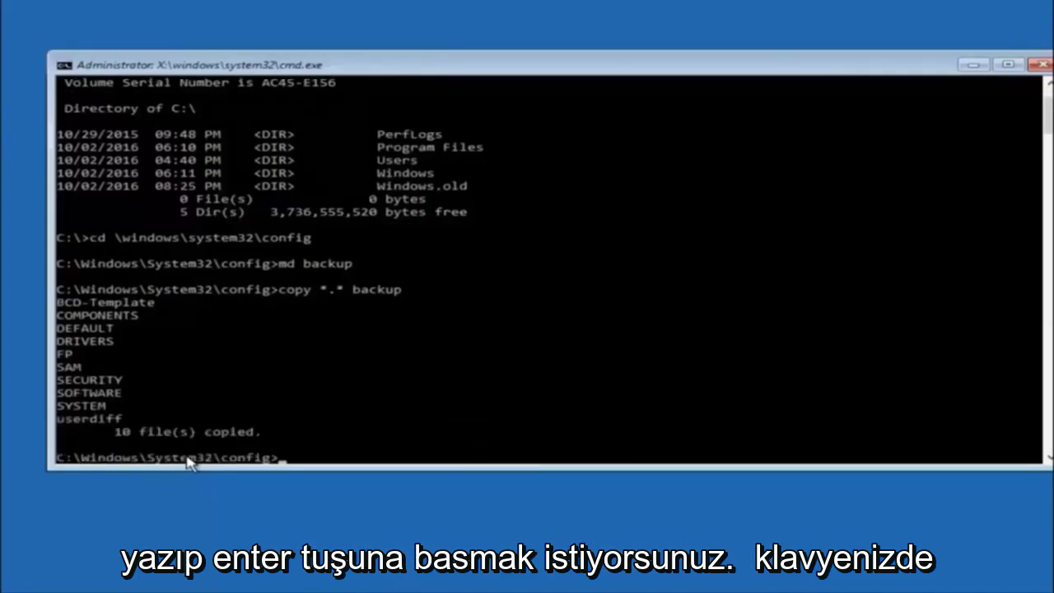
# - Change to the regback subdirectory of config and list its contents with dir
pyautogui.write('cd')
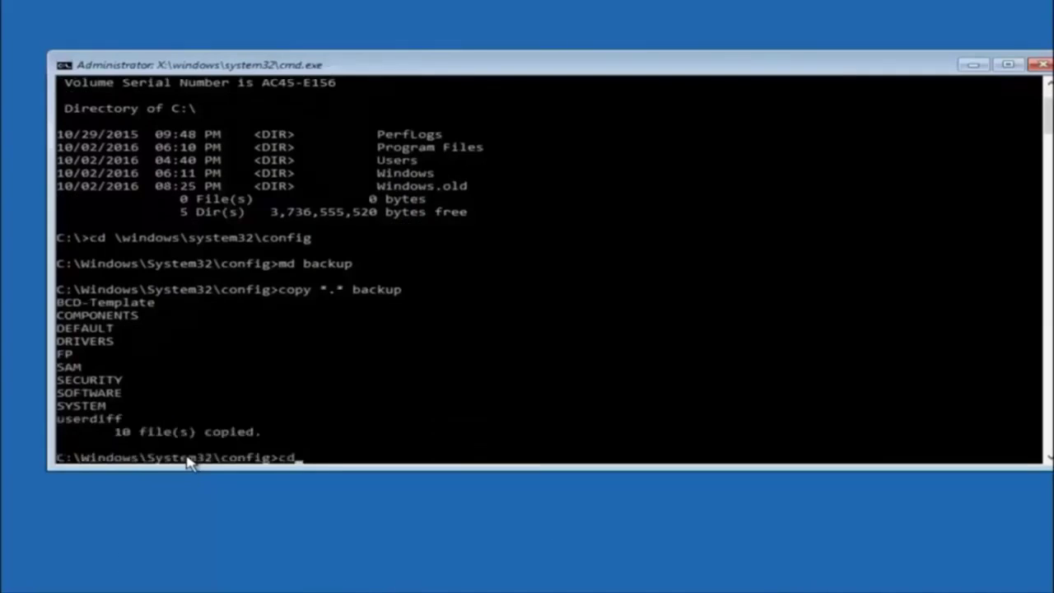
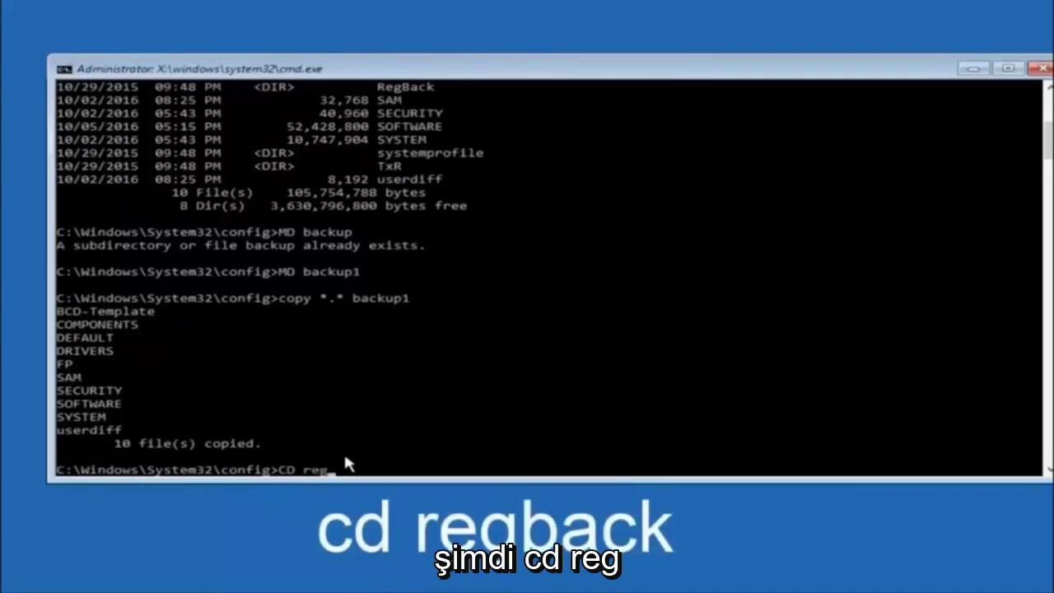
pyautogui.write('back')
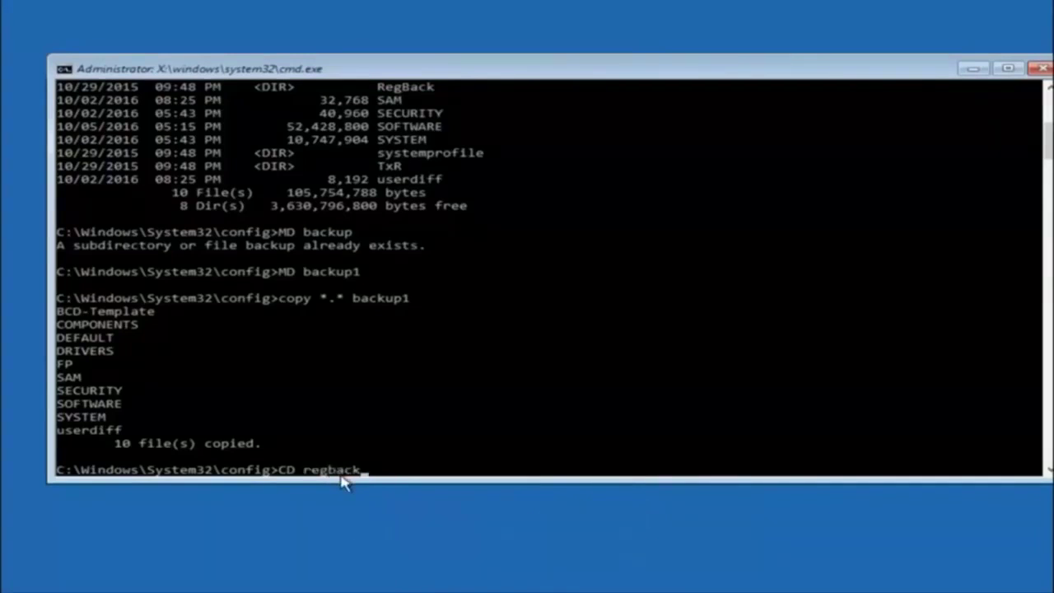
pyautogui.press('Return')
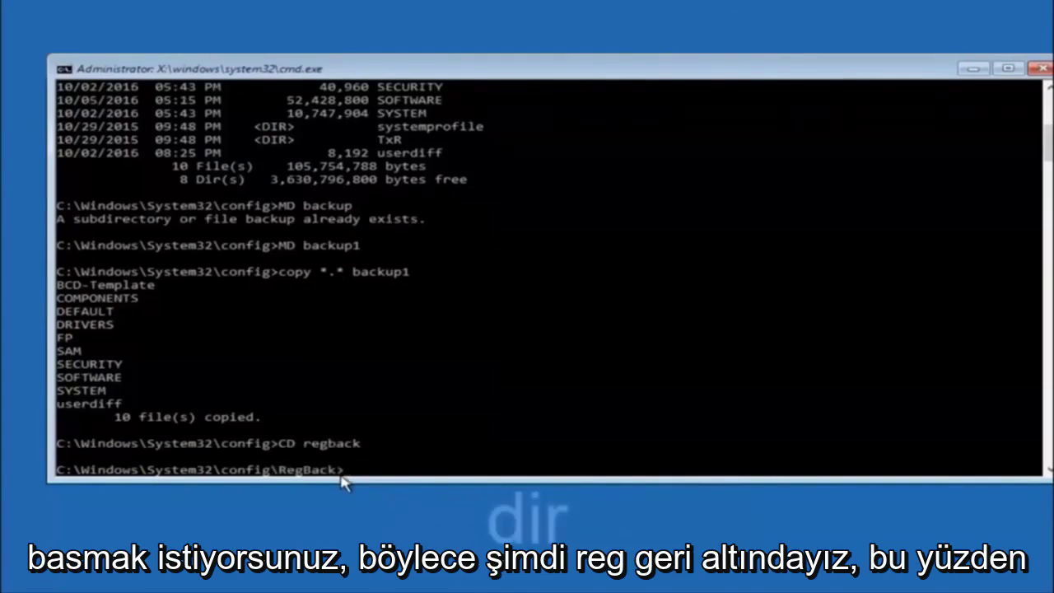
pyautogui.write('dir')
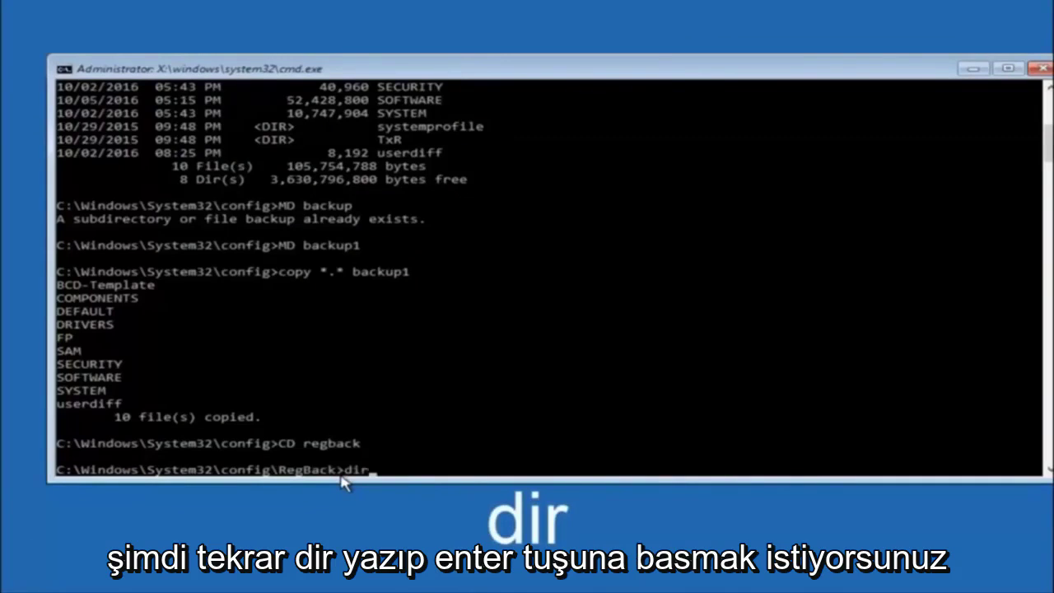
pyautogui.press('Return')
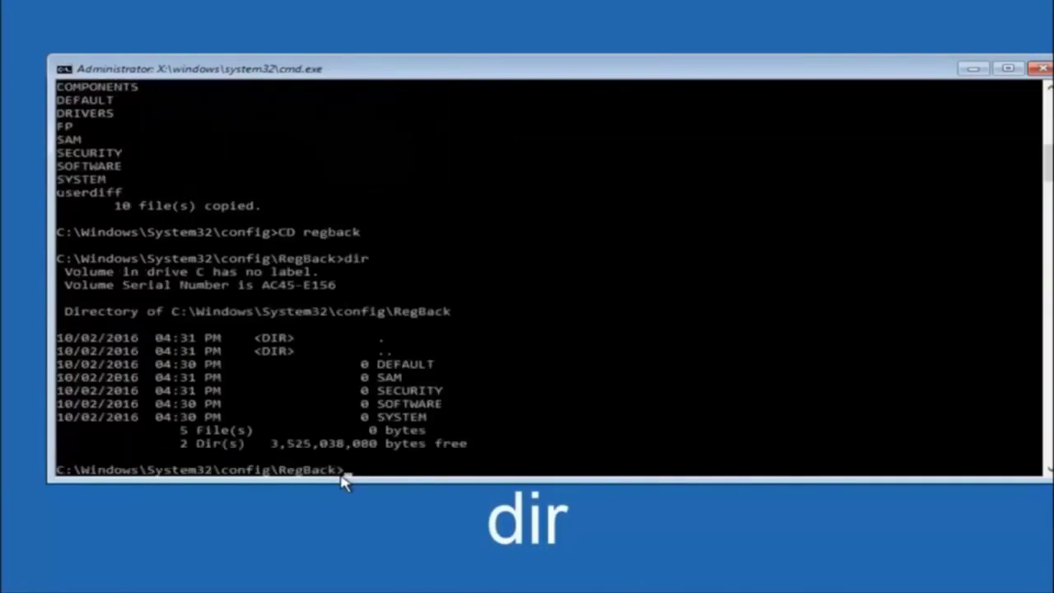
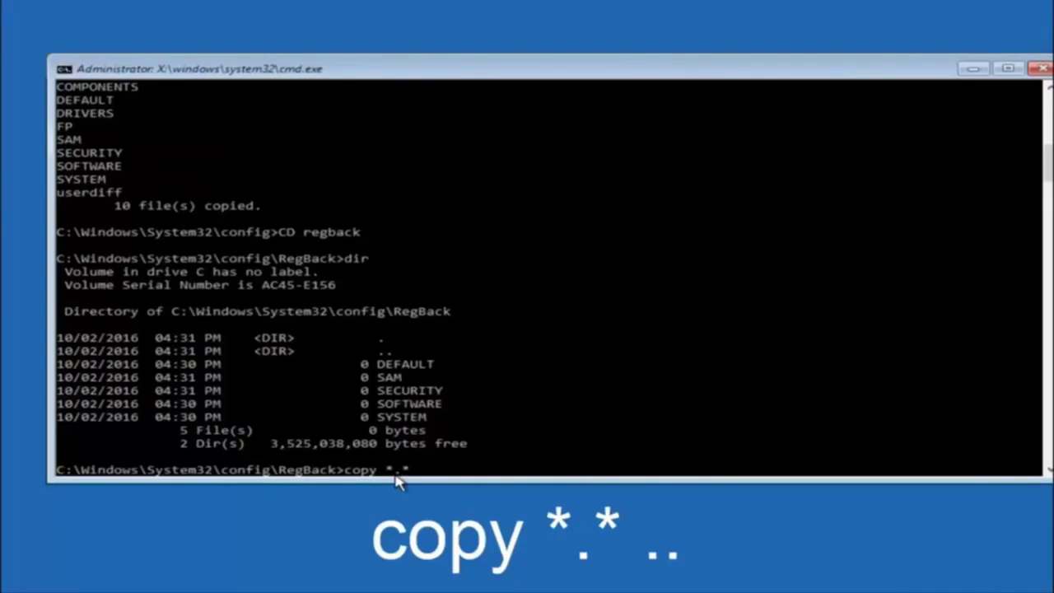
# - Copy all RegBack files to the parent config directory with copy *.* .., answer A to overwrite all, and close Command Prompt
pyautogui.write('..')
pyautogui.press('Return')
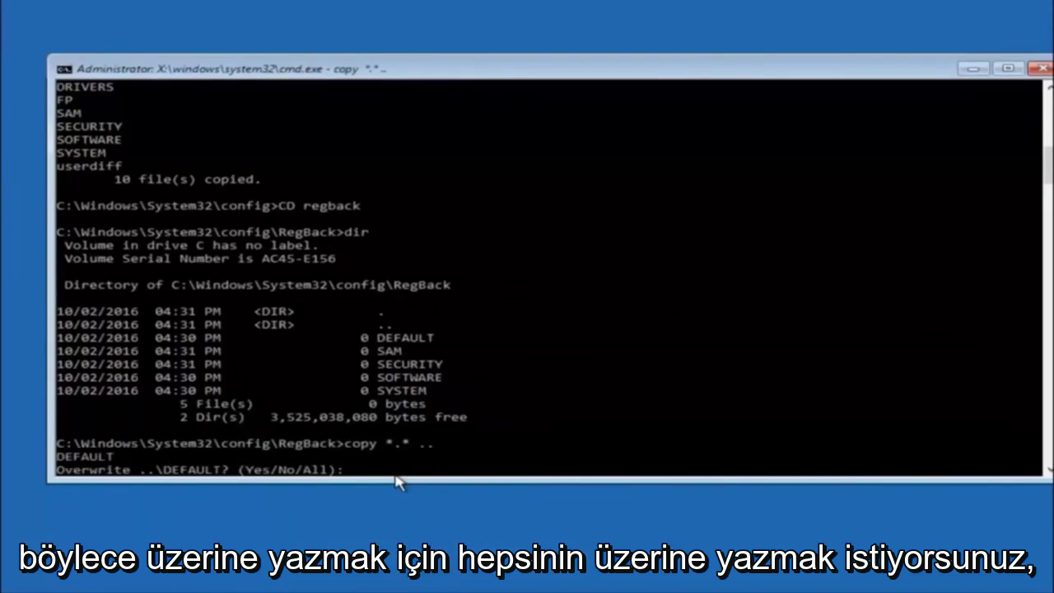
pyautogui.write('A')
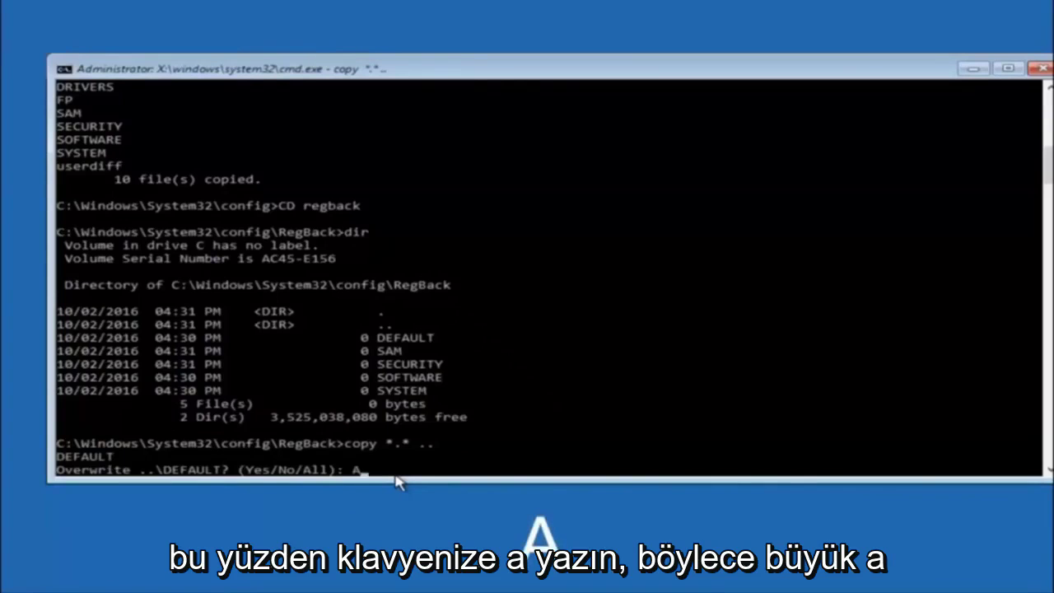
pyautogui.press('Return')
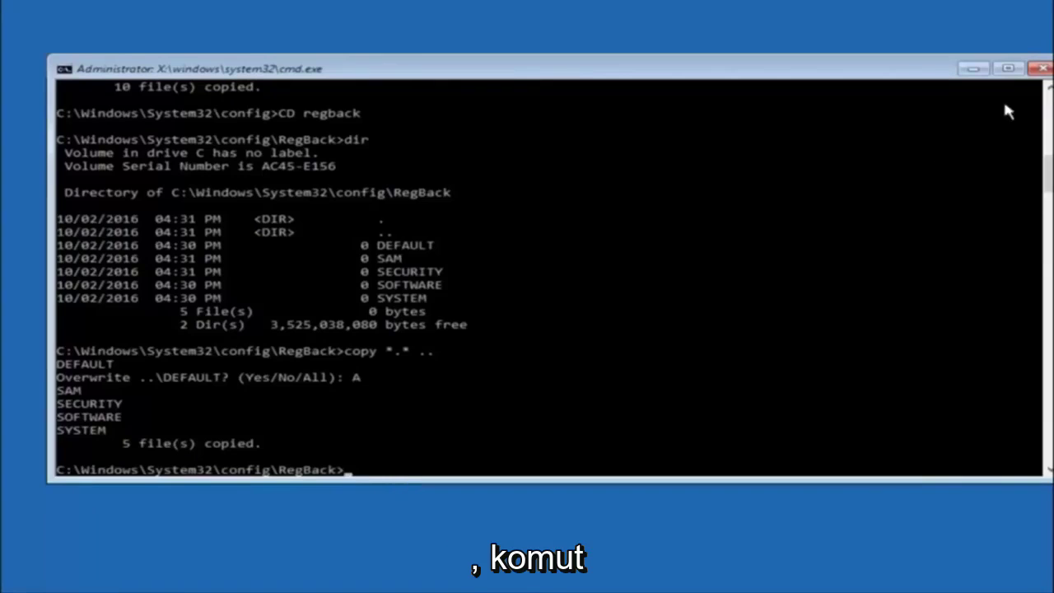
pyautogui.click(1042, 68)
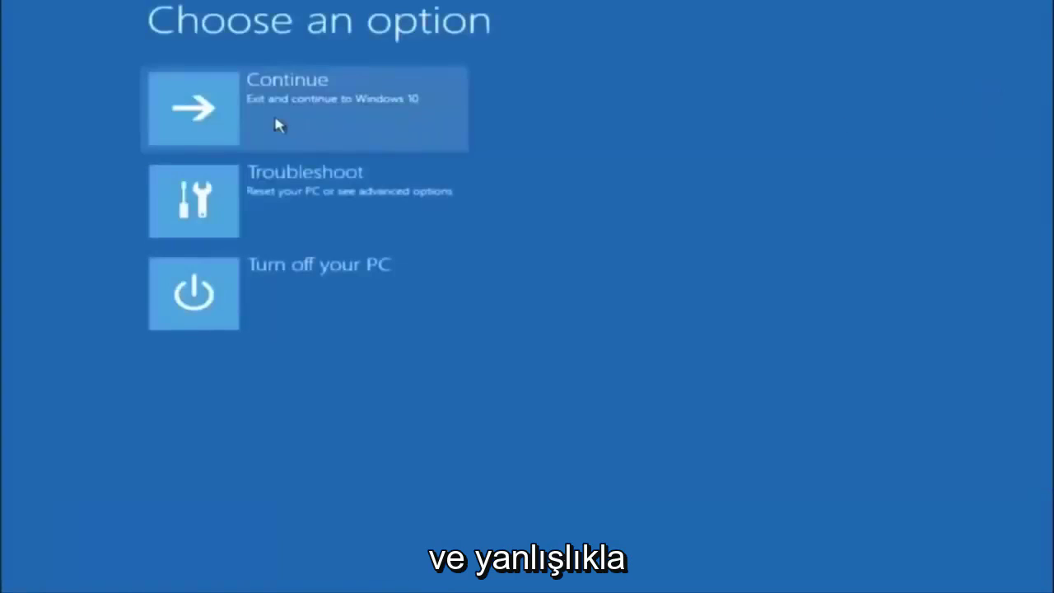